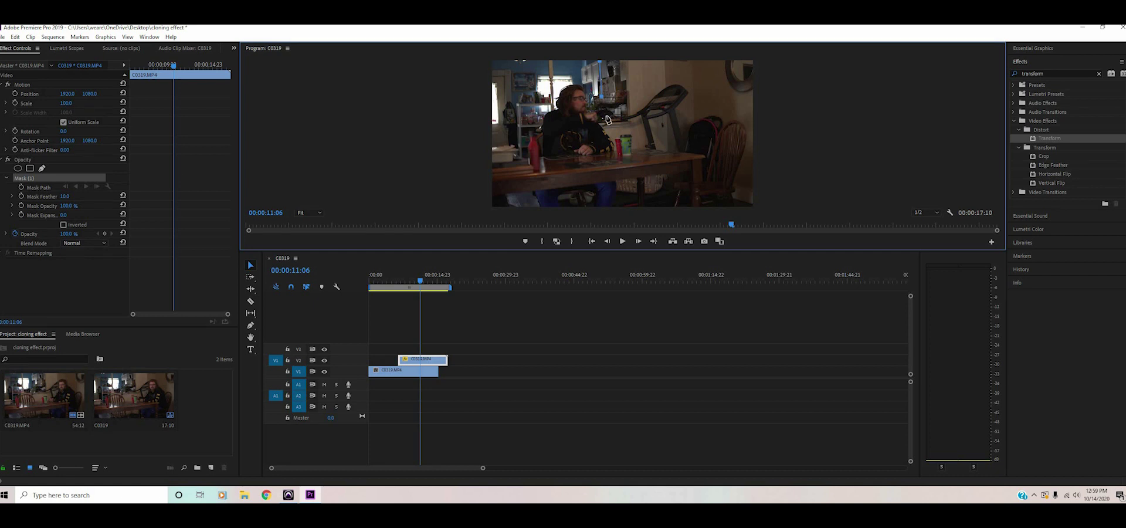
# Complete the opacity mask on the upper clip, outlining the man at the table's left half past the frame edges and closing the path
pyautogui.click(605, 120)
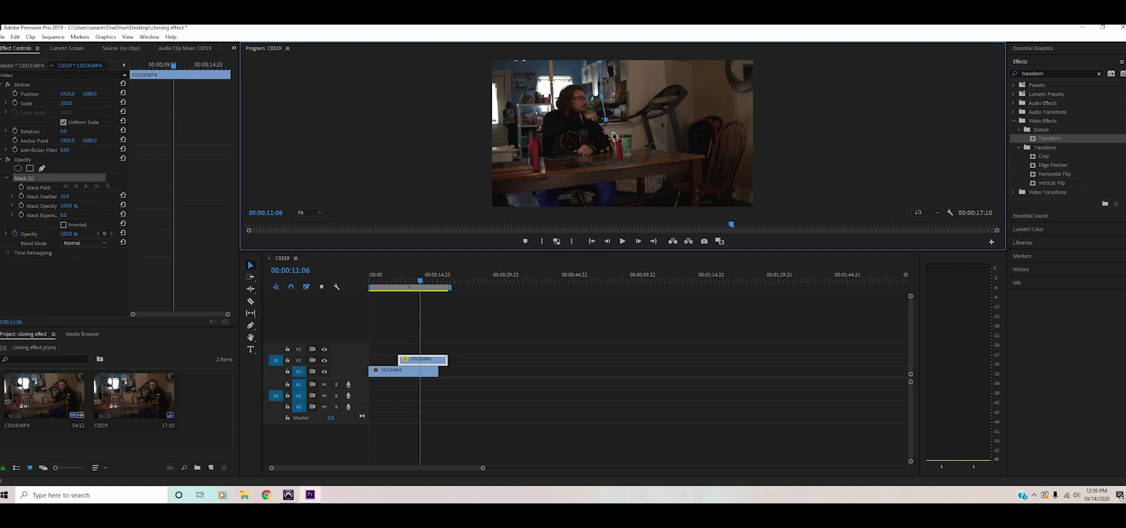
pyautogui.click(615, 167)
pyautogui.click(599, 221)
pyautogui.click(450, 221)
pyautogui.click(507, 91)
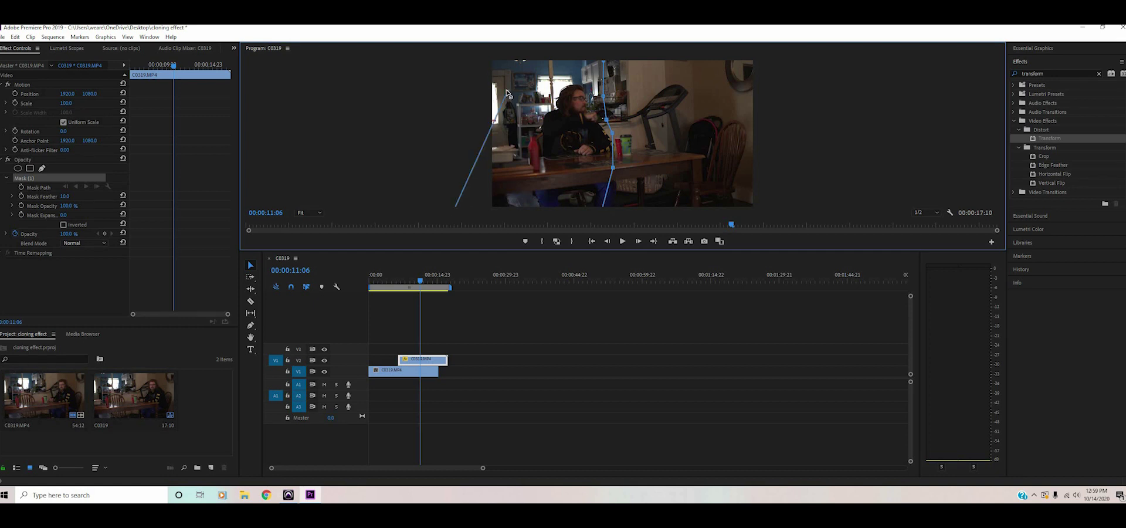
pyautogui.moveTo(508, 91); pyautogui.dragTo(459, 65)
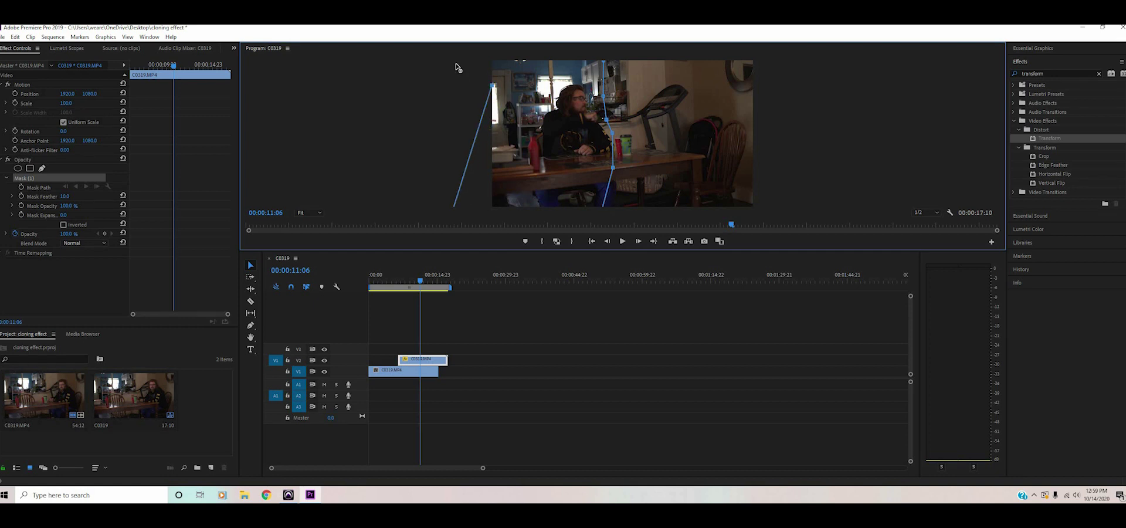
pyautogui.click(554, 64)
pyautogui.moveTo(555, 63); pyautogui.dragTo(609, 61)
pyautogui.click(614, 75)
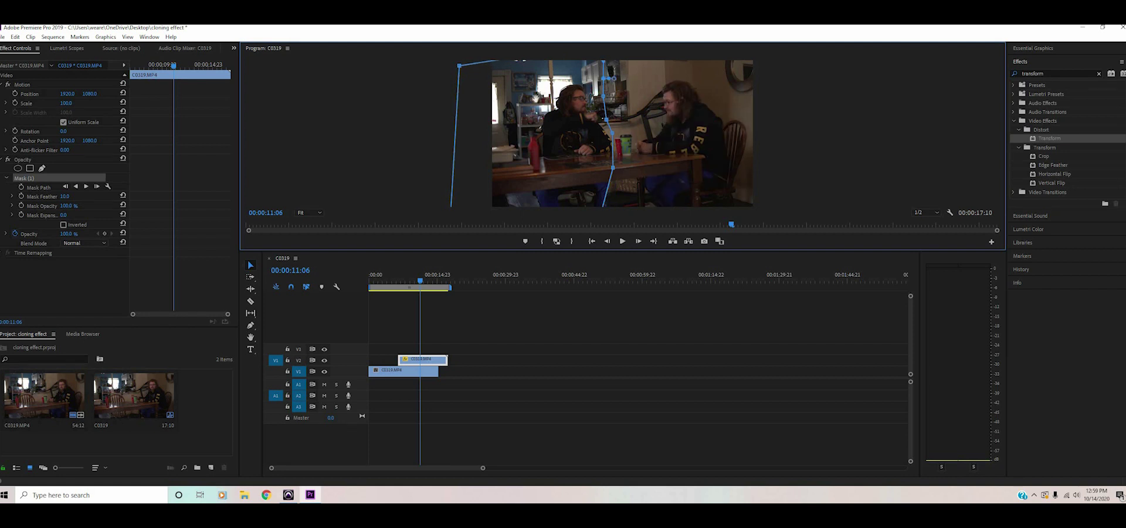
# Scrub through the overlapping clips to check how the masked composite of both men plays
pyautogui.click(410, 276)
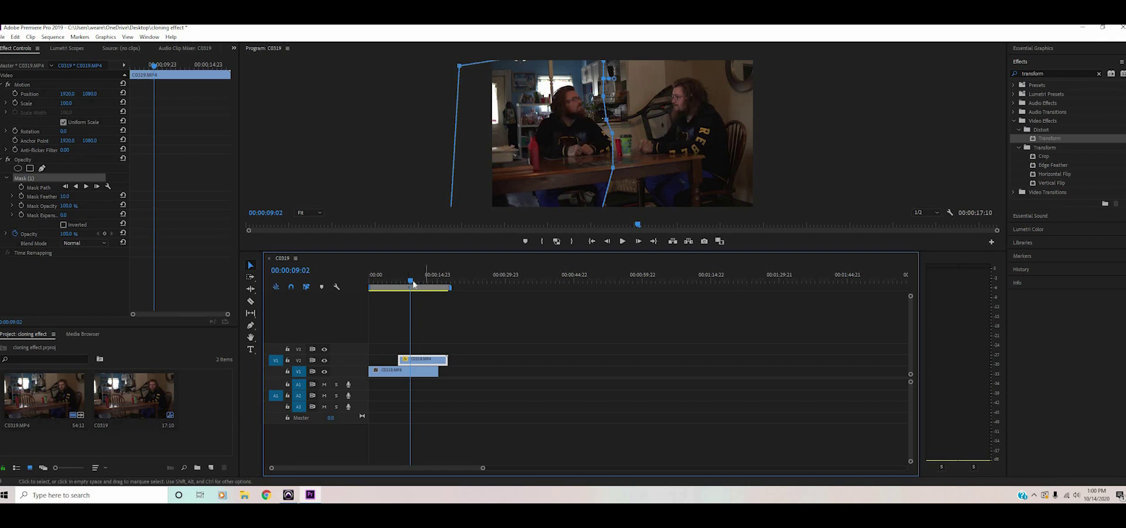
pyautogui.moveTo(410, 278); pyautogui.dragTo(398, 278)
pyautogui.click(425, 332)
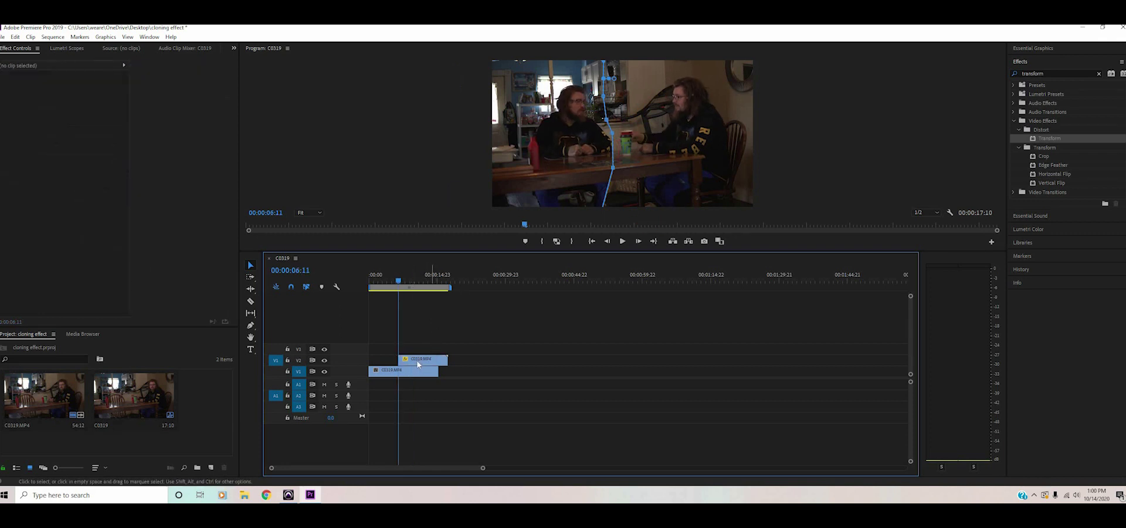
pyautogui.click(418, 368)
pyautogui.click(411, 281)
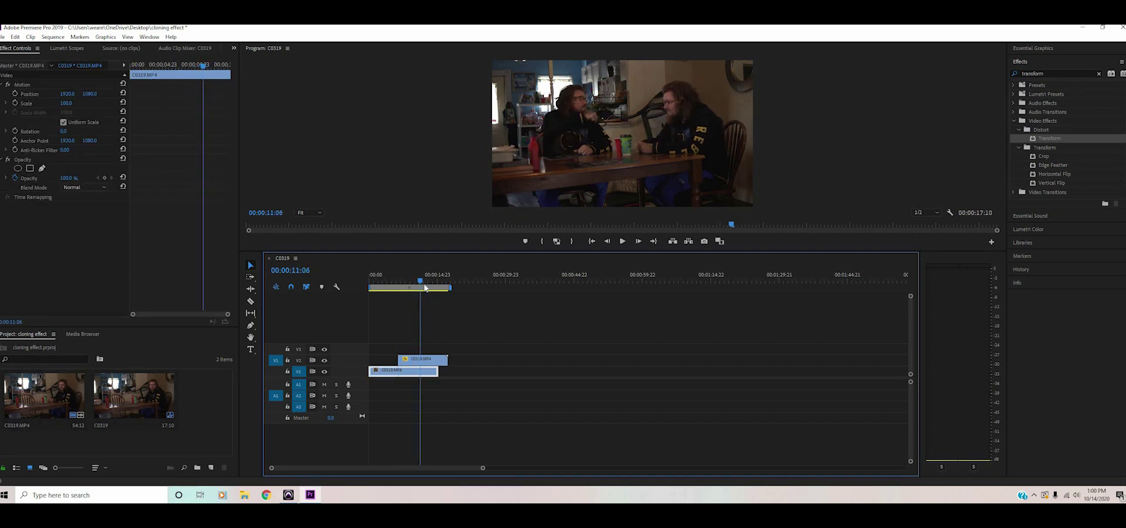
# Refine the upper clip's mask points around the man's extended hand at 00:00:11:17, working at 100% magnification
pyautogui.click(433, 362)
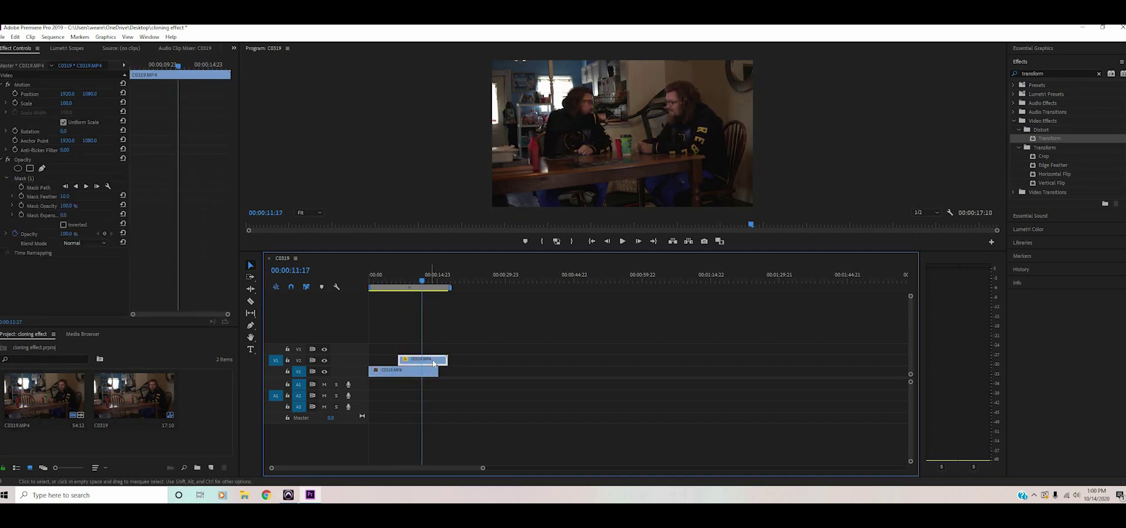
pyautogui.click(37, 180)
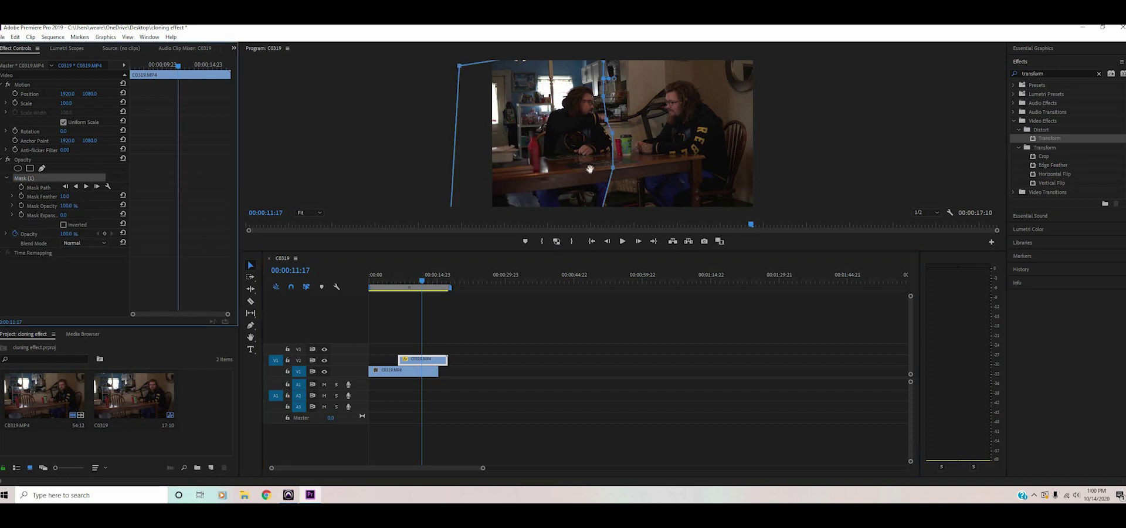
pyautogui.click(317, 212)
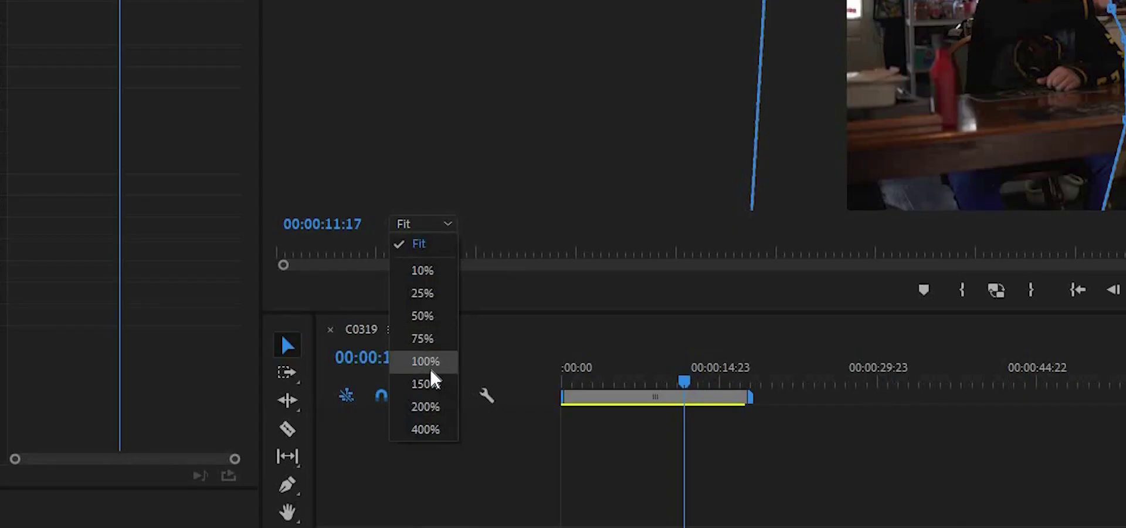
pyautogui.click(310, 272)
pyautogui.scroll(3, 997, 117)
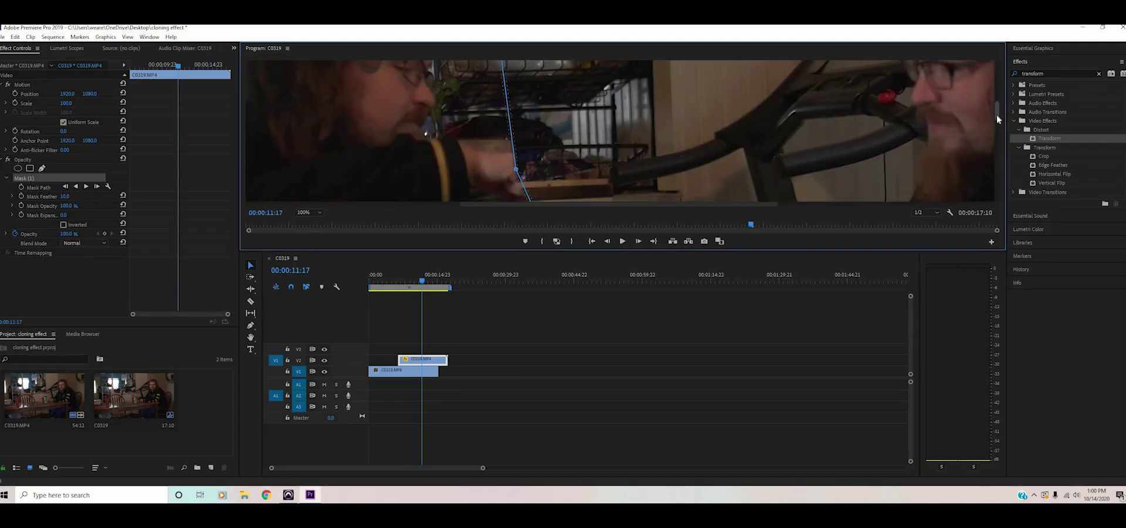
pyautogui.scroll(-2, 984, 128)
pyautogui.moveTo(548, 135); pyautogui.dragTo(546, 105)
pyautogui.click(548, 143)
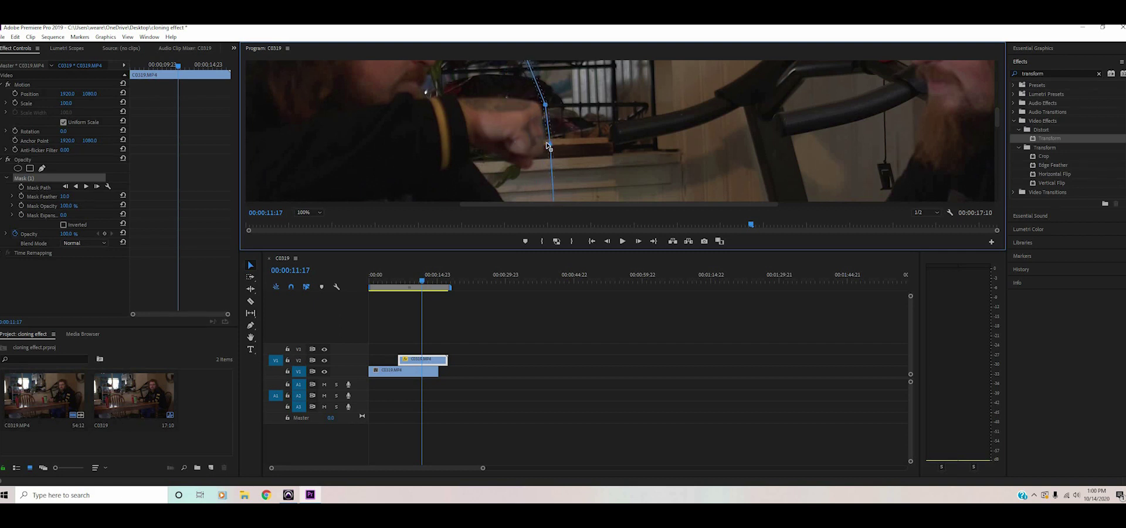
pyautogui.moveTo(547, 159); pyautogui.dragTo(540, 158)
pyautogui.click(536, 162)
pyautogui.moveTo(534, 174); pyautogui.dragTo(529, 170)
pyautogui.click(306, 212)
pyautogui.click(317, 222)
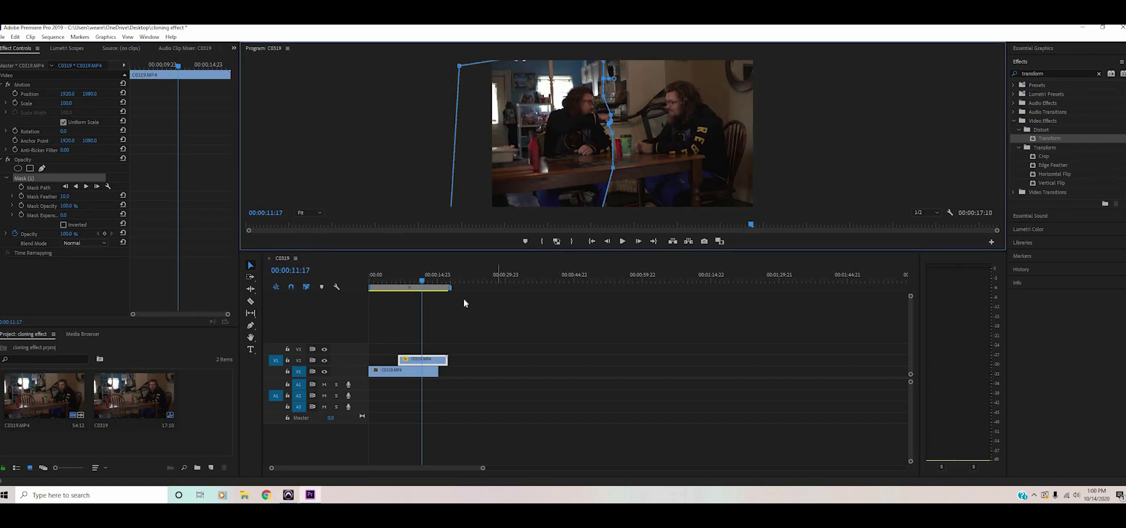
# Shift the masked upper clip about 2 seconds earlier so both men's hand gestures line up, and check the timing
pyautogui.click(417, 277)
pyautogui.moveTo(416, 277); pyautogui.dragTo(421, 273)
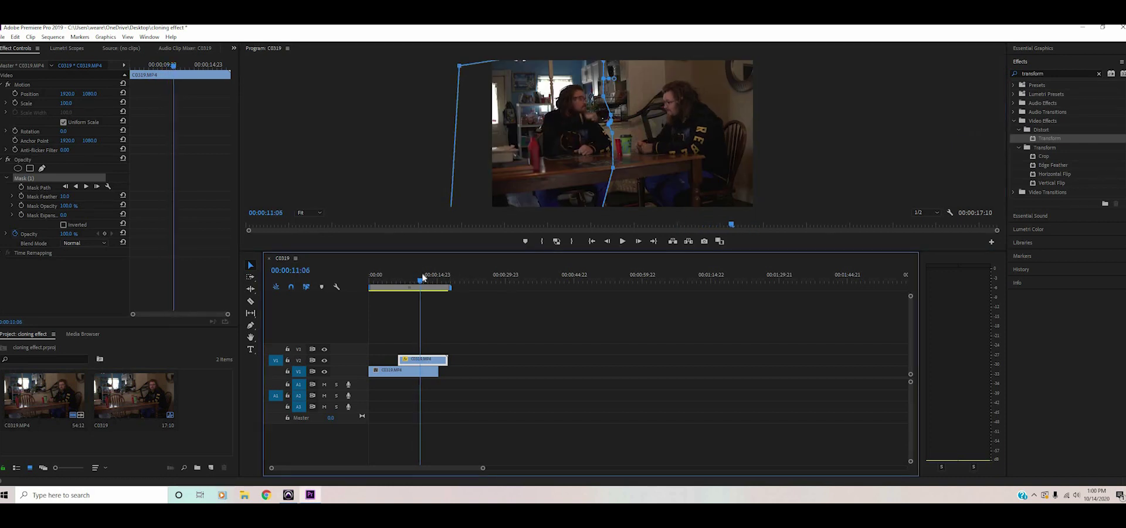
pyautogui.moveTo(425, 360); pyautogui.dragTo(417, 342)
pyautogui.click(417, 281)
pyautogui.moveTo(417, 281); pyautogui.dragTo(412, 281)
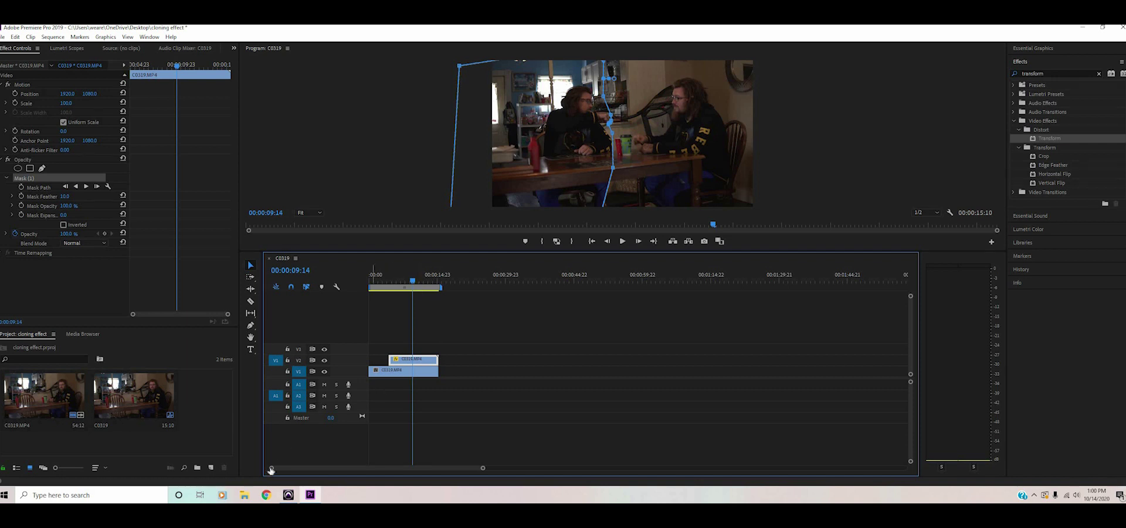
# Fine-tune the upper clip's timing by moving it about 9 frames later, and review the hand contact
pyautogui.press('=')
pyautogui.press('=')
pyautogui.press('=')
pyautogui.click(489, 361)
pyautogui.moveTo(489, 360); pyautogui.dragTo(498, 361)
pyautogui.click(543, 282)
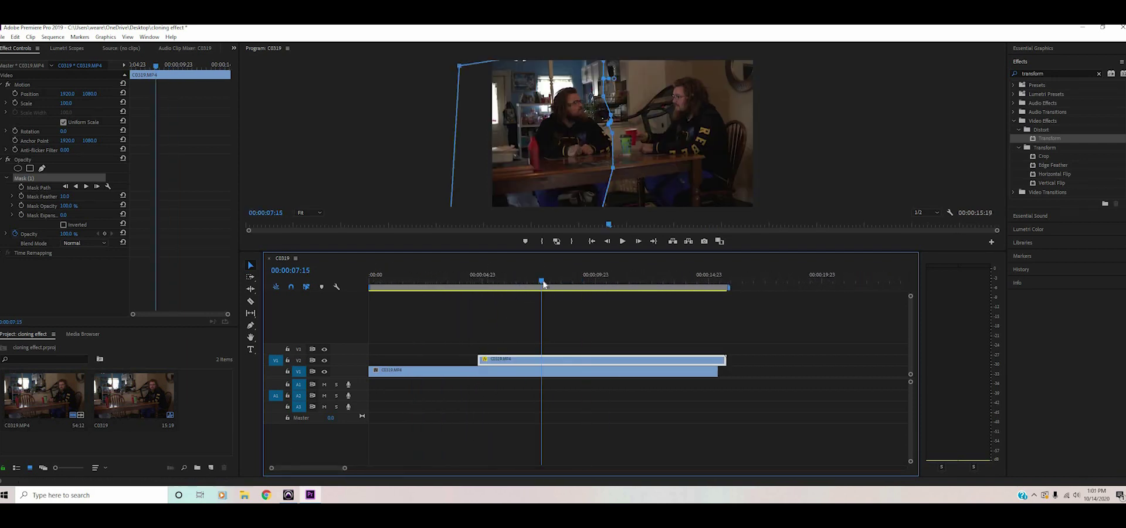
pyautogui.moveTo(560, 282); pyautogui.dragTo(599, 281)
pyautogui.click(581, 307)
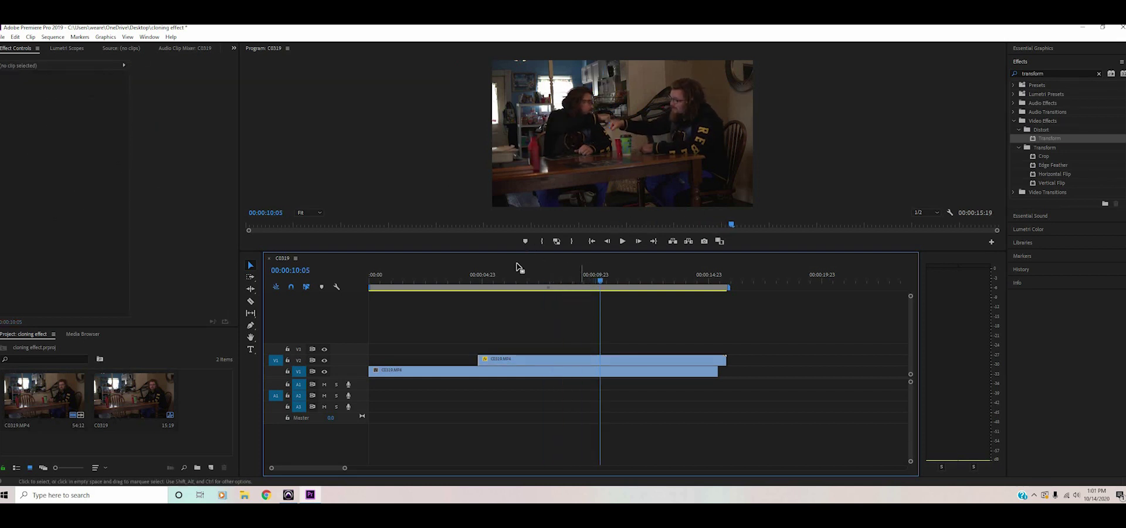
# Trim the ends of both clips to 00:00:13:19 and the lower clip's start to match the upper clip's start
pyautogui.moveTo(496, 281); pyautogui.dragTo(715, 289)
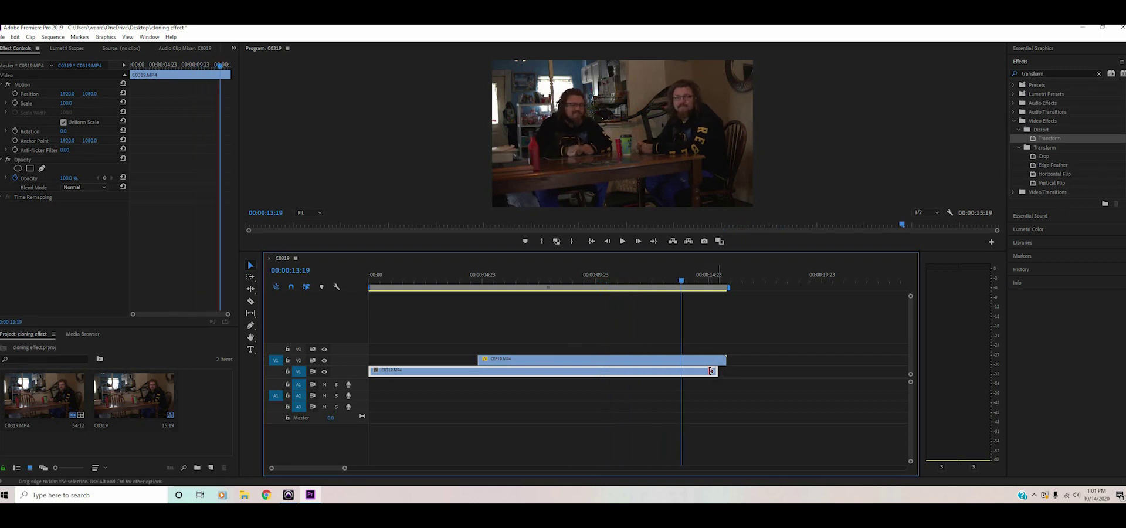
pyautogui.moveTo(686, 369)
pyautogui.mouseDown()
pyautogui.moveTo(716, 369)
pyautogui.moveTo(680, 369)
pyautogui.mouseUp()
pyautogui.click(727, 359)
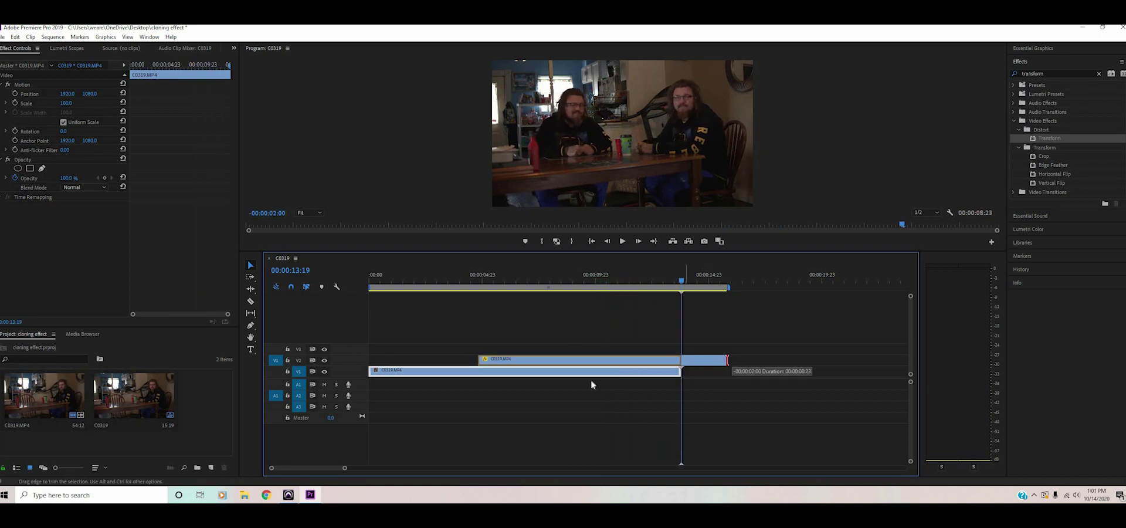
pyautogui.press('e')
pyautogui.moveTo(369, 370); pyautogui.dragTo(484, 282)
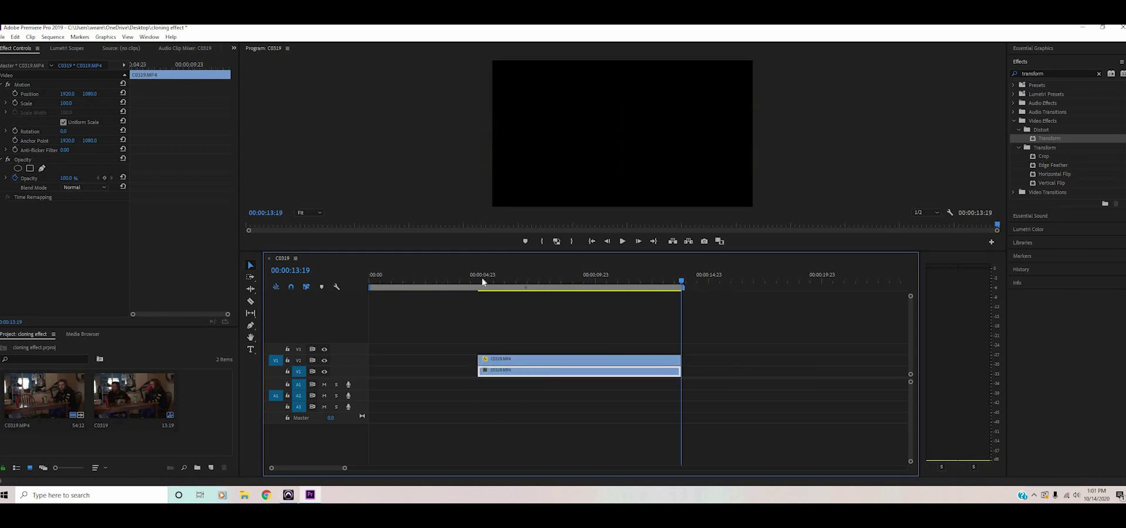
# Set the work area to cover just the two stacked clips, starting at 00:00:04:20
pyautogui.press('Up')
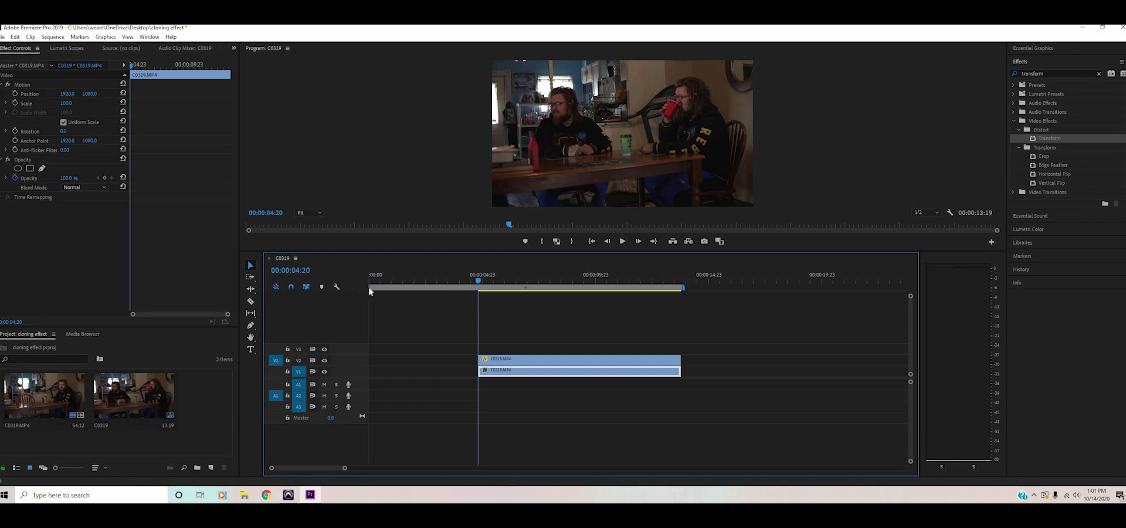
pyautogui.press('i')
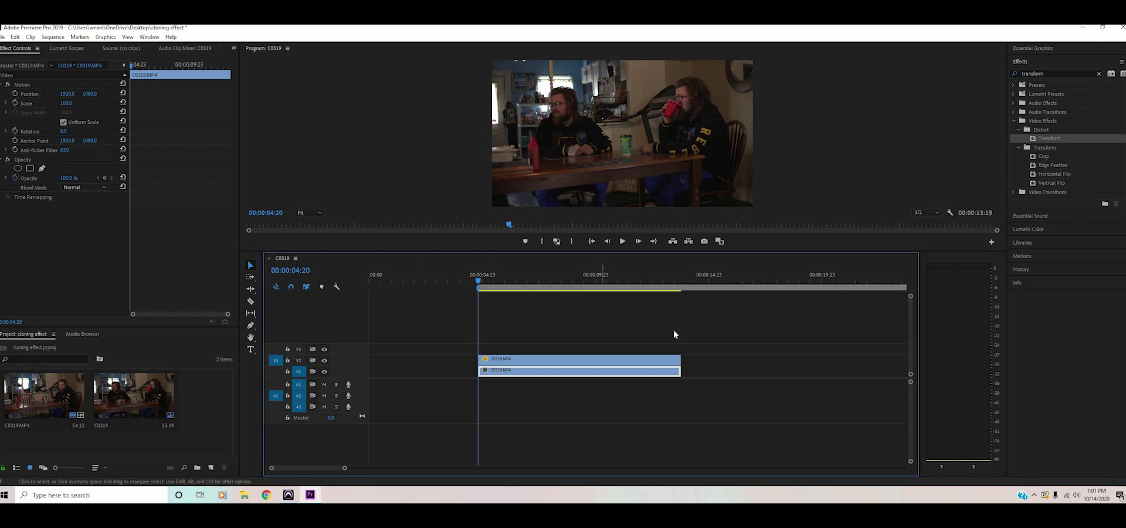
pyautogui.click(401, 431)
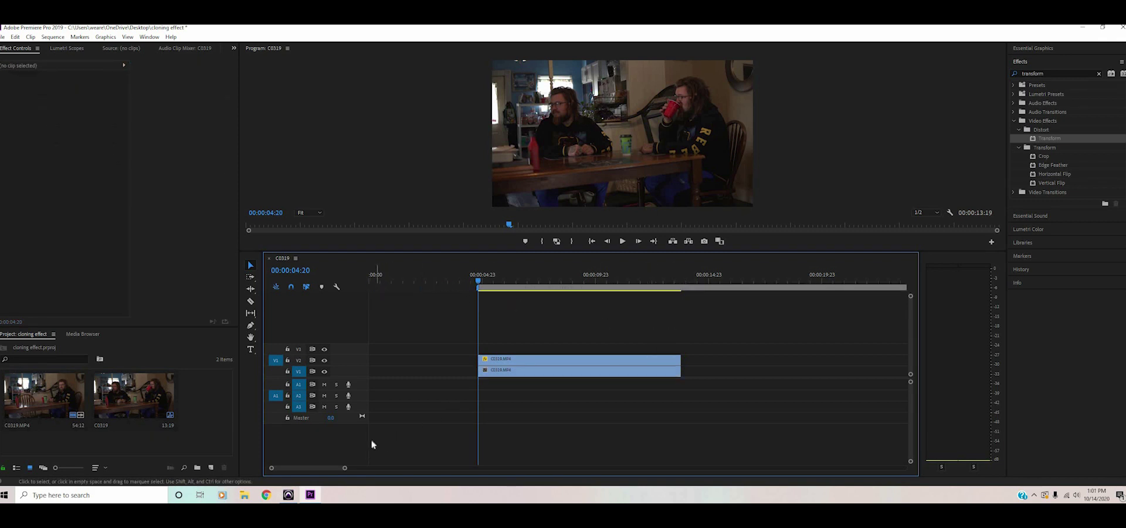
pyautogui.moveTo(347, 467); pyautogui.dragTo(482, 467)
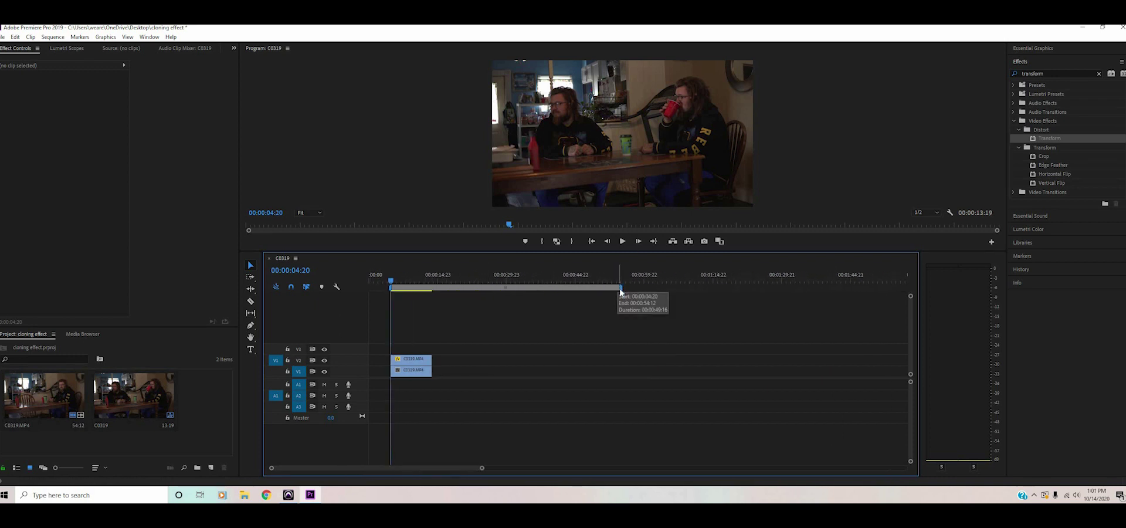
pyautogui.moveTo(620, 288); pyautogui.dragTo(434, 288)
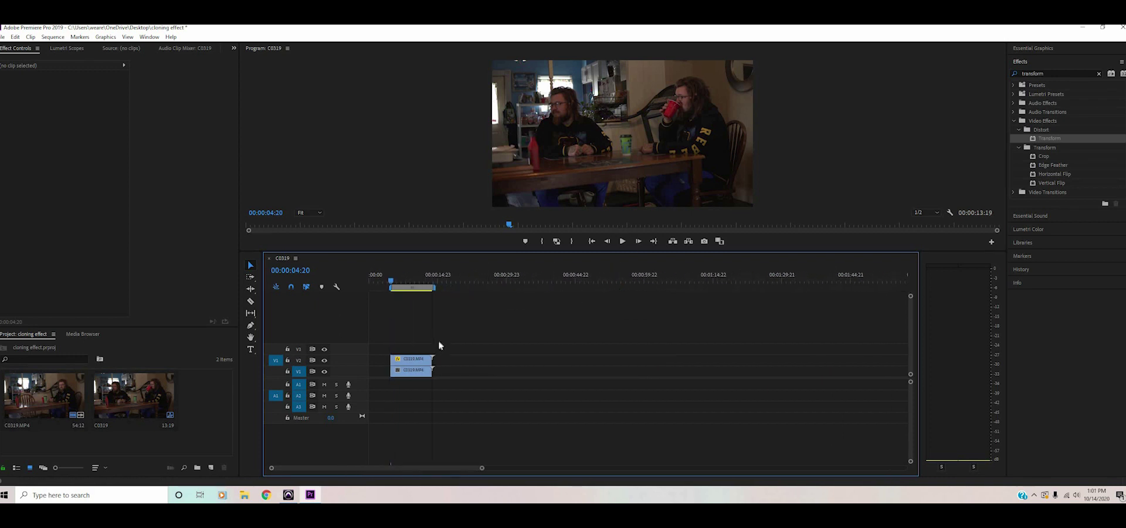
# Nest the two stacked clips into a single sequence, keeping the default name
pyautogui.moveTo(396, 381); pyautogui.dragTo(434, 346)
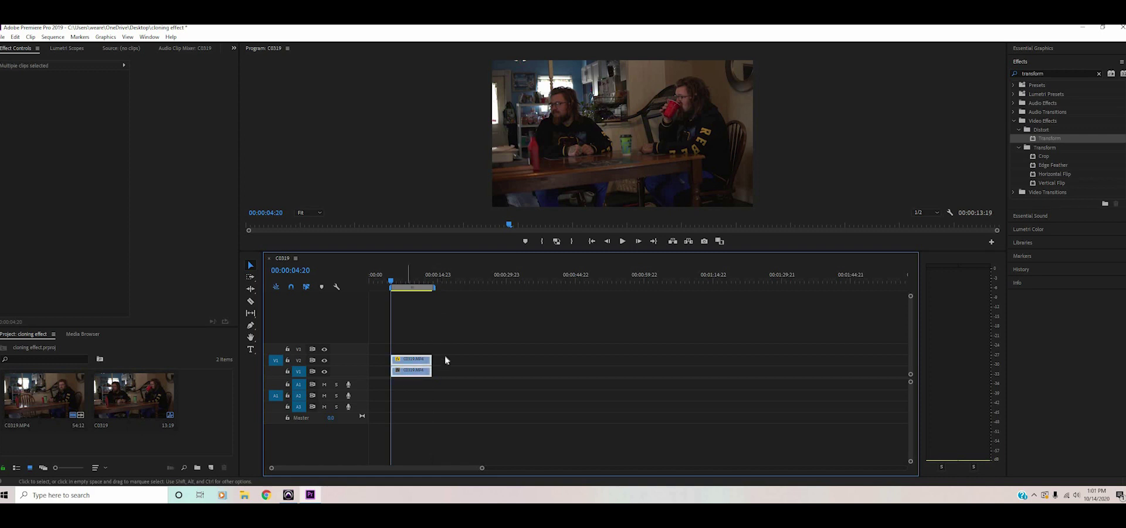
pyautogui.rightClick(406, 359)
pyautogui.click(458, 284)
pyautogui.click(543, 267)
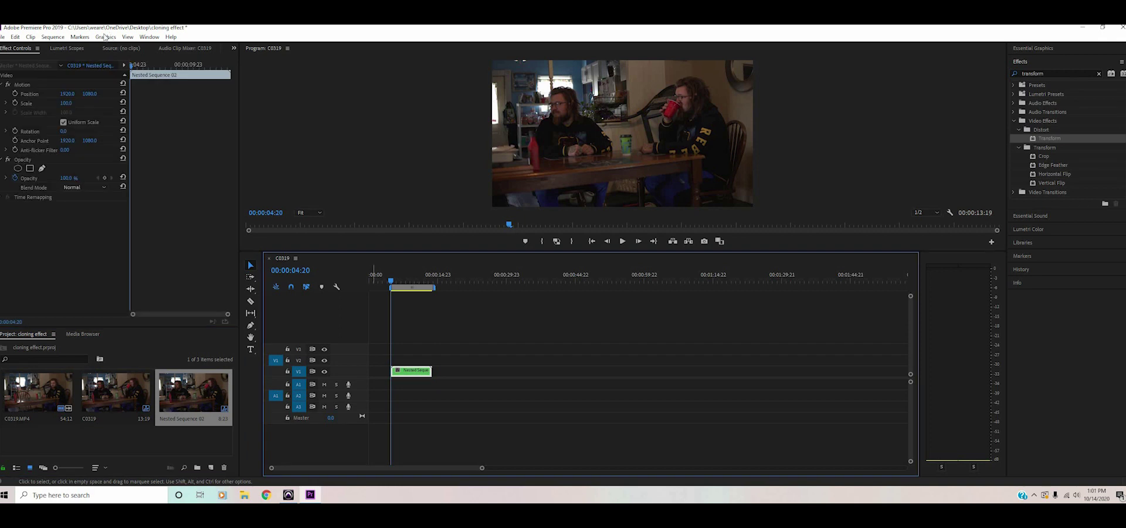
# Set the sequence's frame size to 1920 horizontal with the matching 16:9 vertical size
pyautogui.click(53, 37)
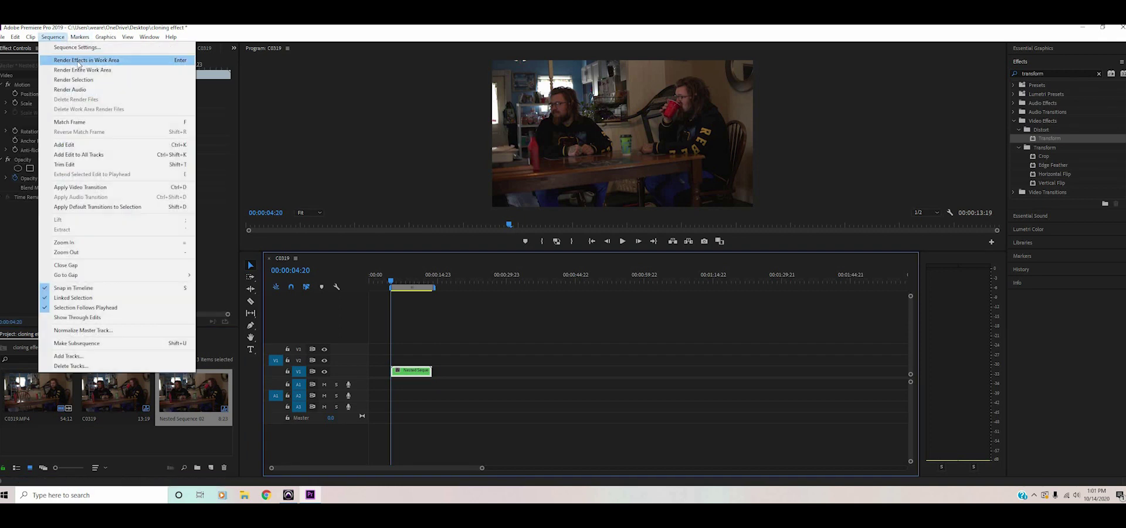
pyautogui.click(63, 38)
pyautogui.click(56, 37)
pyautogui.click(76, 47)
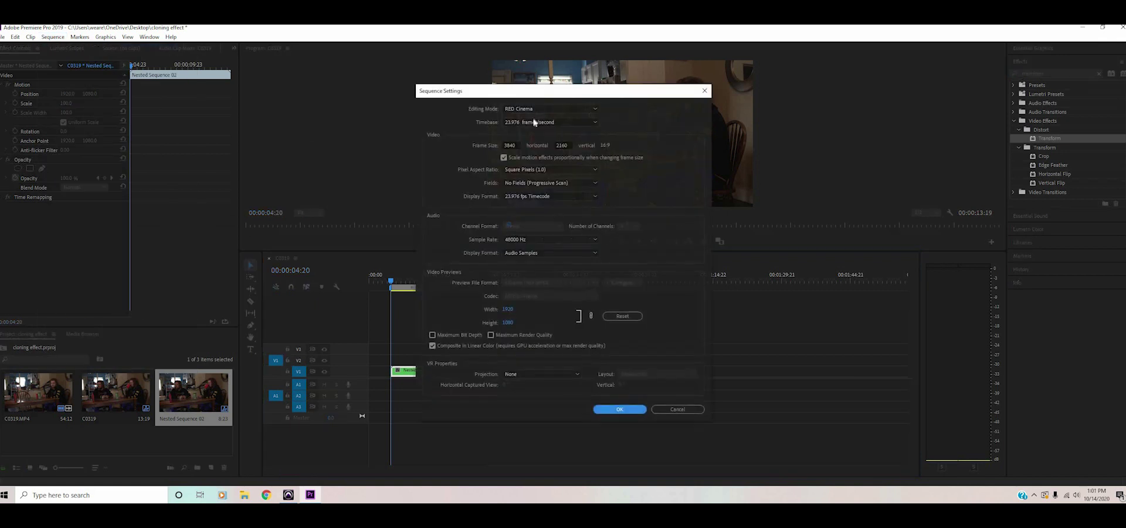
pyautogui.click(497, 146)
pyautogui.write('1920')
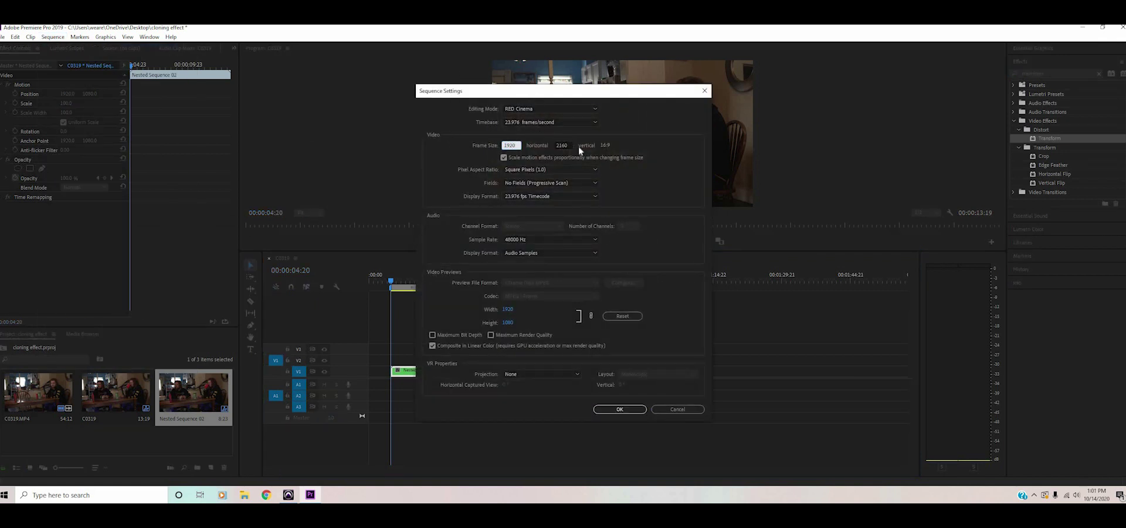
pyautogui.press('Tab')
pyautogui.write('1')
pyautogui.click(619, 410)
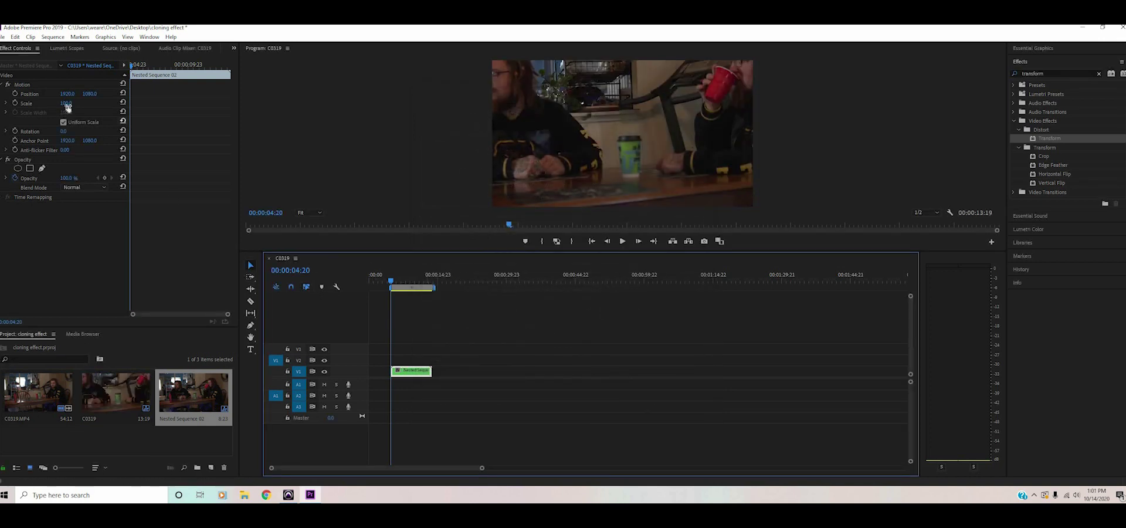
# Scale the nested clip to 50 and start position, scale and rotation keyframes at 00:00:04:20
pyautogui.moveTo(65, 103); pyautogui.dragTo(36, 103)
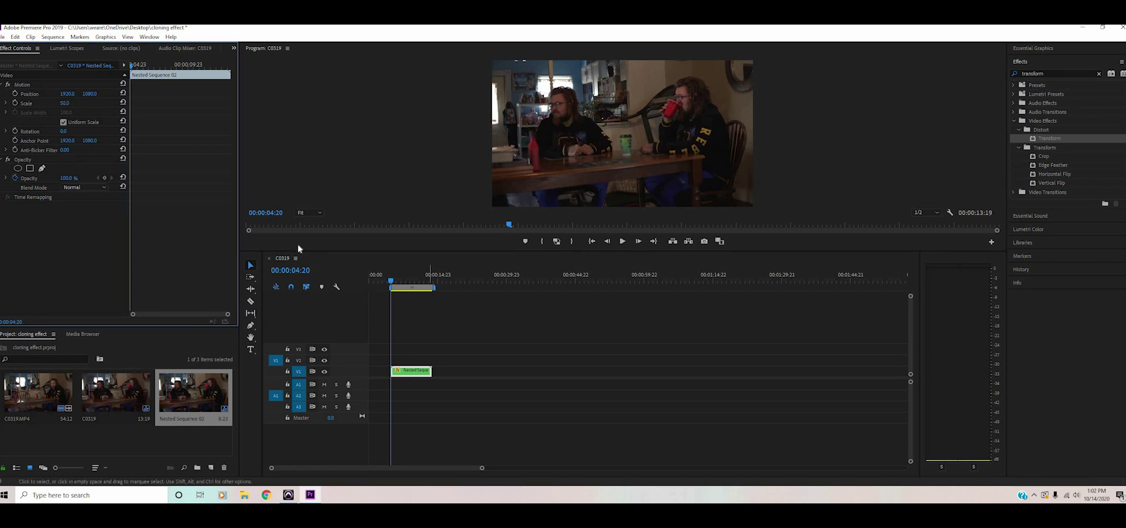
pyautogui.click(15, 93)
pyautogui.click(14, 103)
# Remove the rotation keyframe at the start of the nested clip
pyautogui.moveTo(393, 282); pyautogui.dragTo(415, 283)
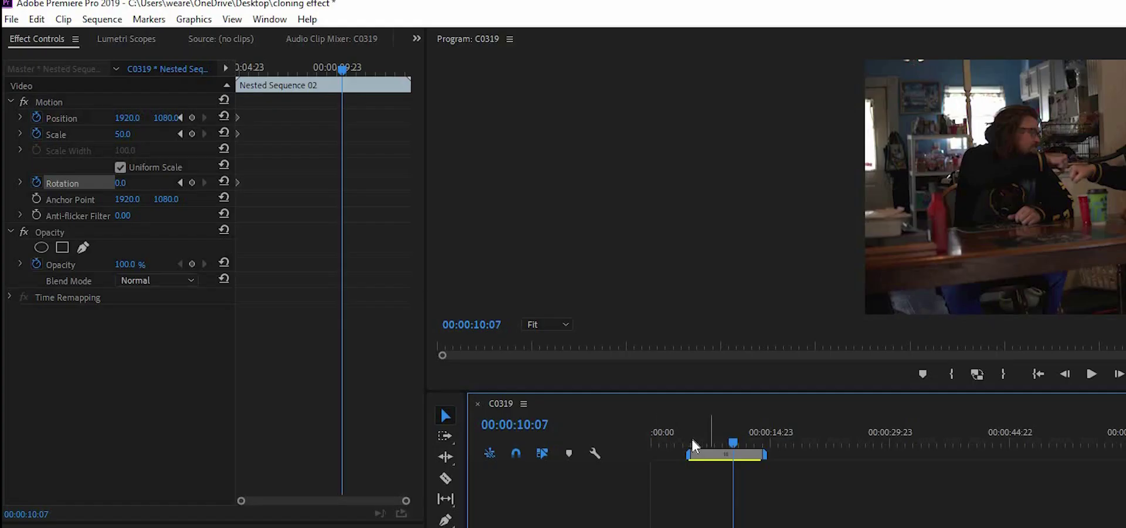
pyautogui.press('Up')
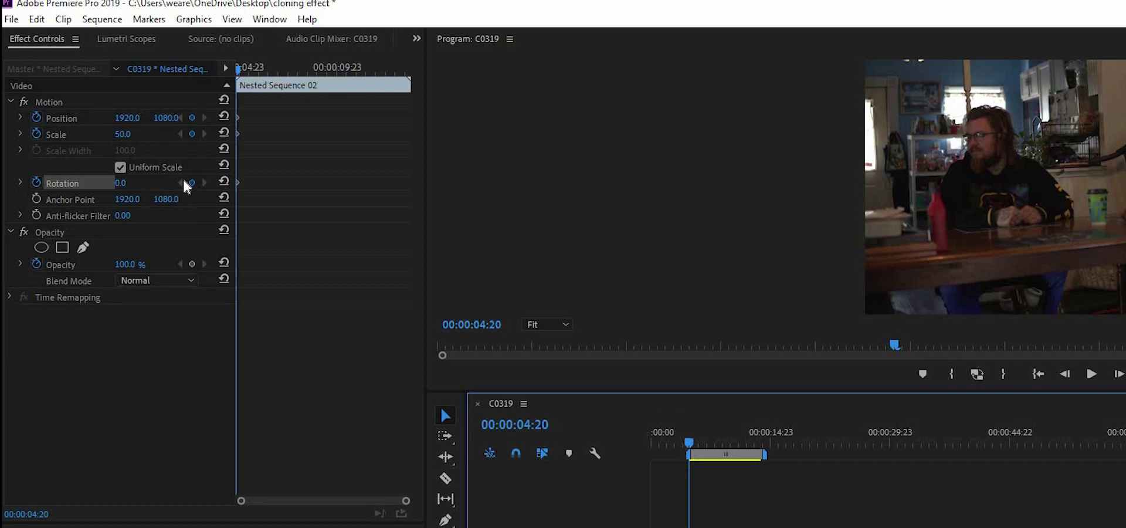
pyautogui.click(190, 186)
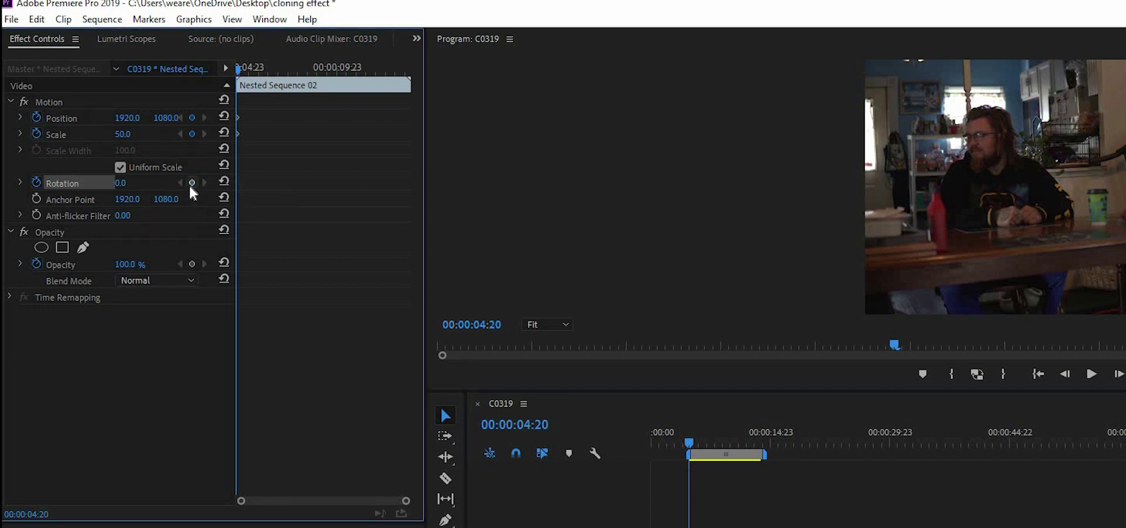
# Toggle the position and scale keyframes at the nested clip's start, and set its scale to 73 at 00:00:09:22
pyautogui.click(192, 133)
pyautogui.click(192, 117)
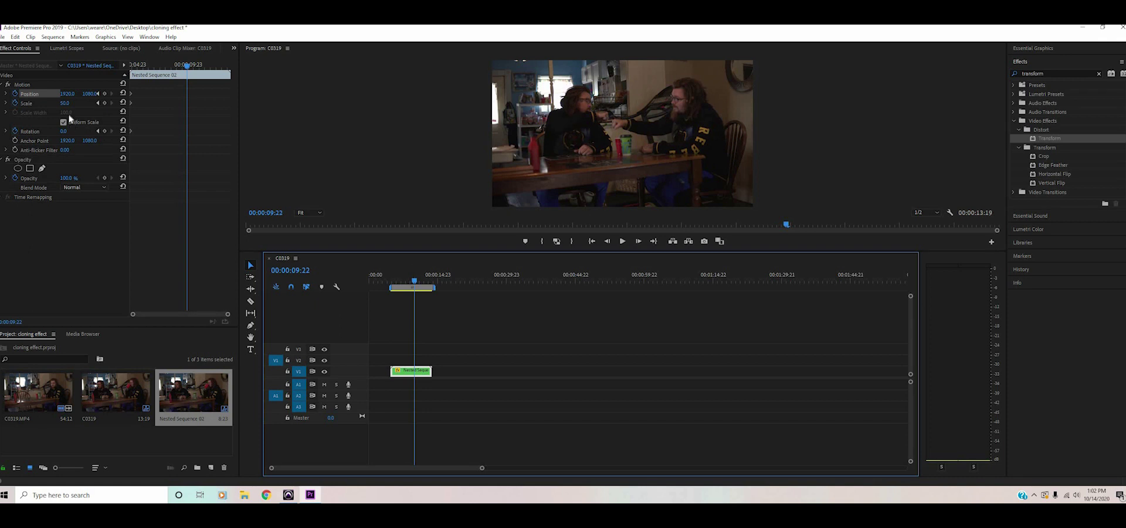
pyautogui.moveTo(63, 103); pyautogui.dragTo(75, 102)
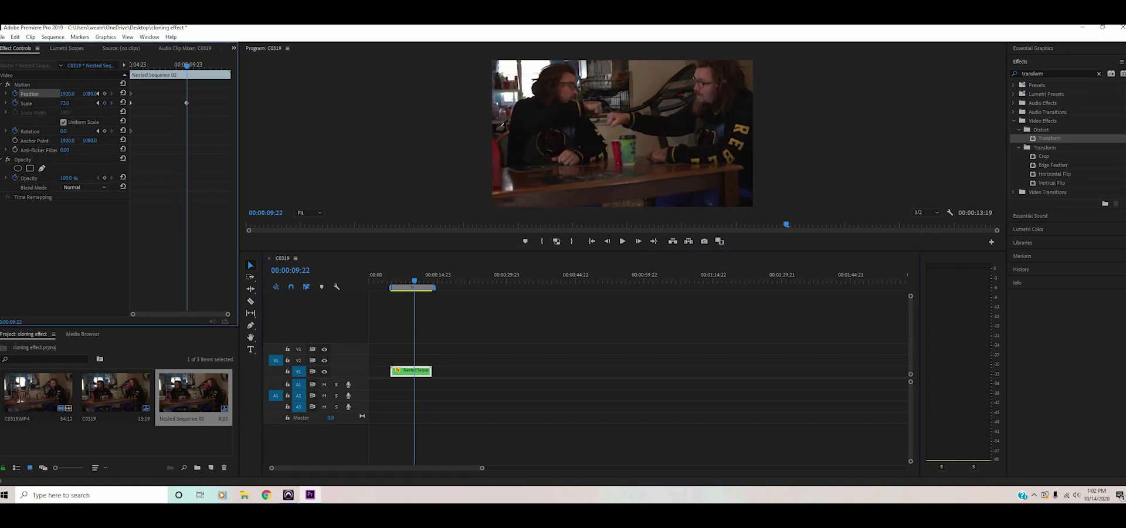
# Try shifting the nested clip's position at 00:00:09:22, and undo the change
pyautogui.moveTo(67, 94); pyautogui.dragTo(93, 93)
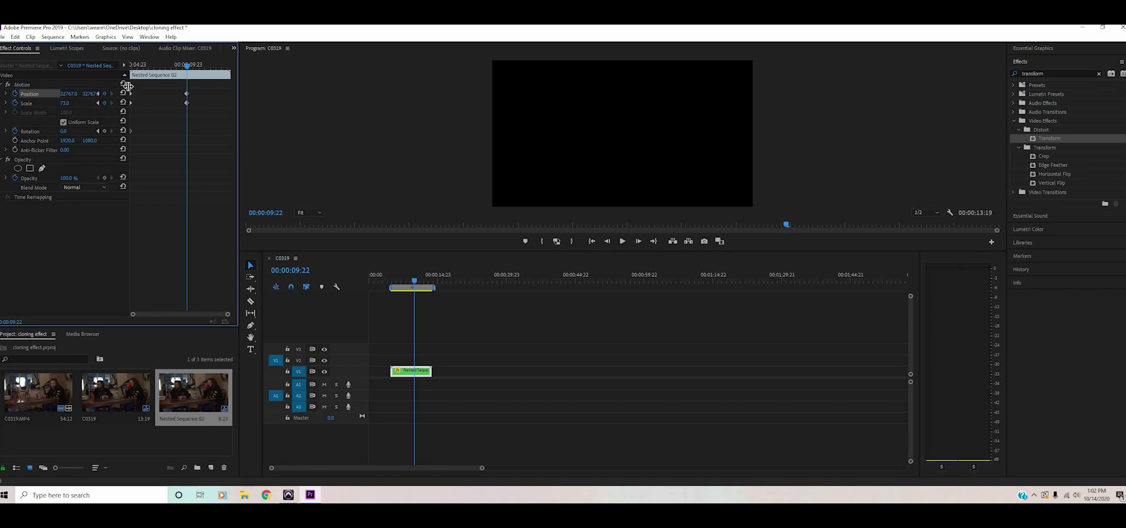
pyautogui.hotkey('ctrl', 'z')
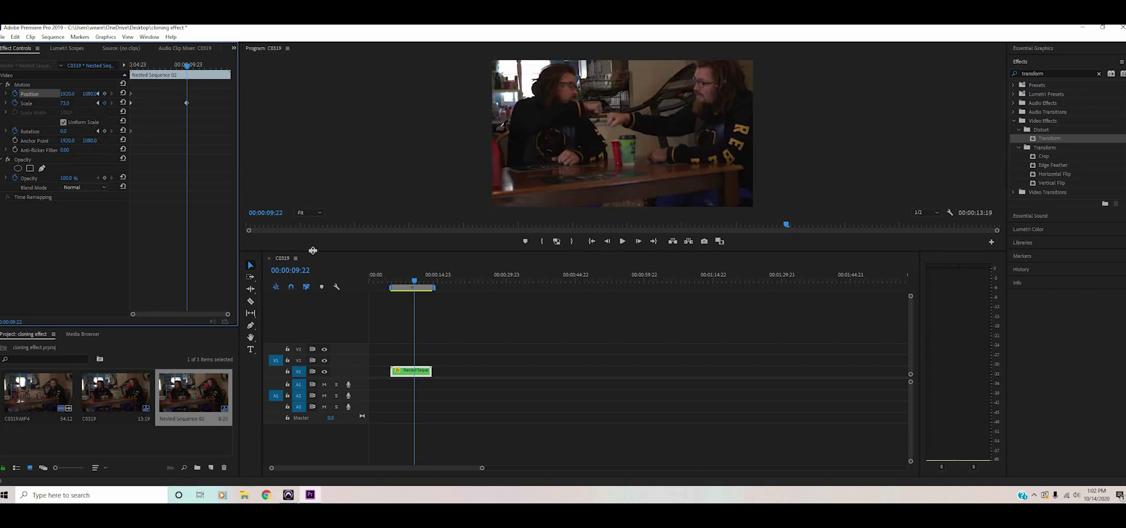
# Set the nested clip's scale to 50 at its end, at 00:00:13:19
pyautogui.moveTo(415, 280); pyautogui.dragTo(433, 280)
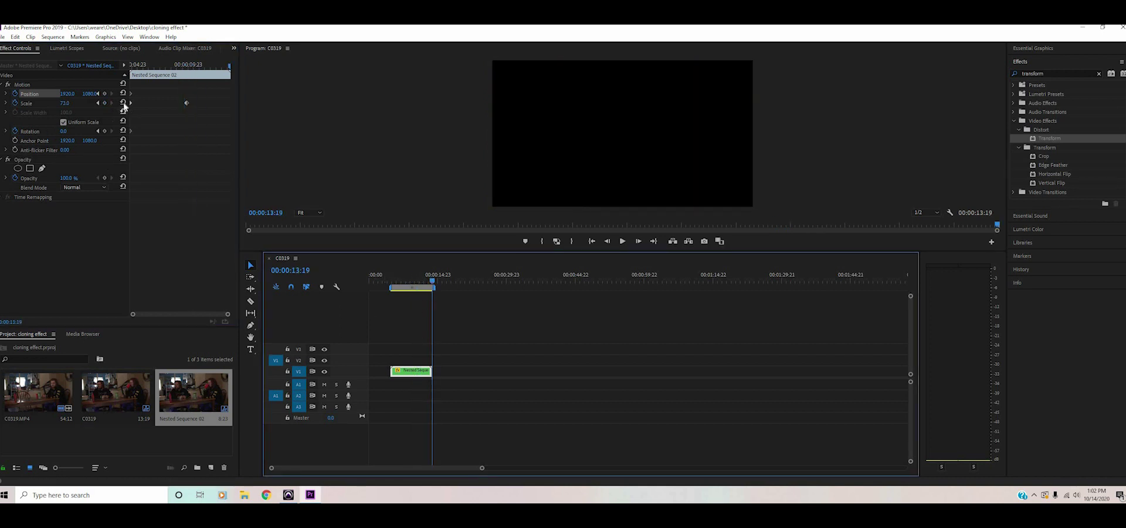
pyautogui.click(65, 102)
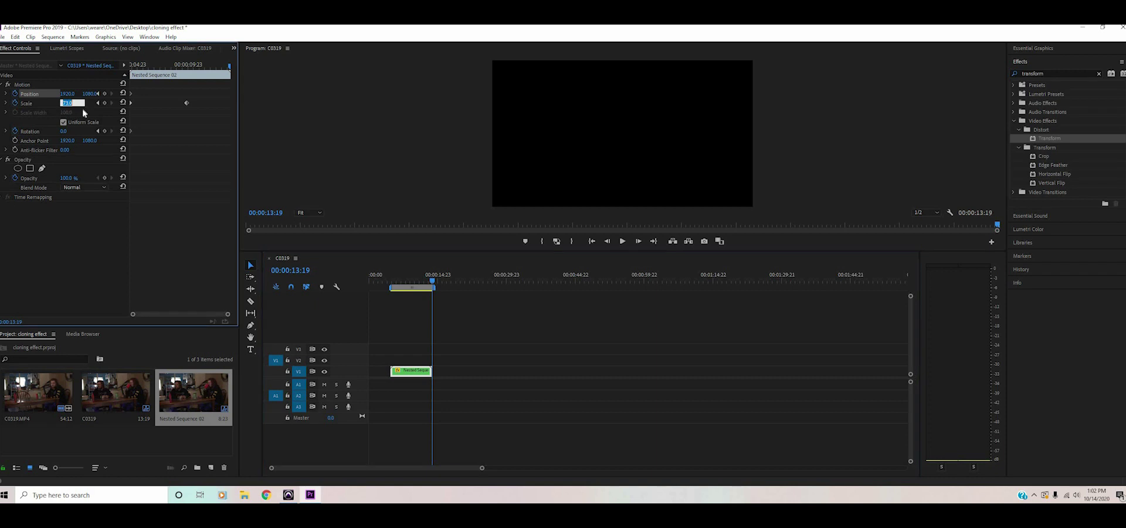
pyautogui.write('50')
# Play back the scale animation from the nested clip's start, and return the playhead to 00:00:04:20
pyautogui.click(394, 281)
pyautogui.press('space')
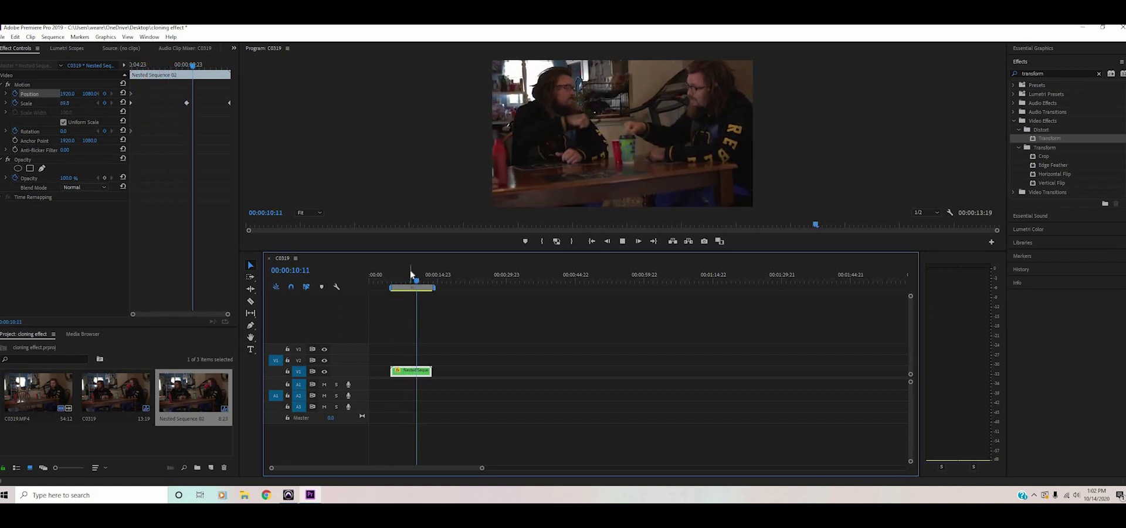
pyautogui.moveTo(413, 276); pyautogui.dragTo(391, 276)
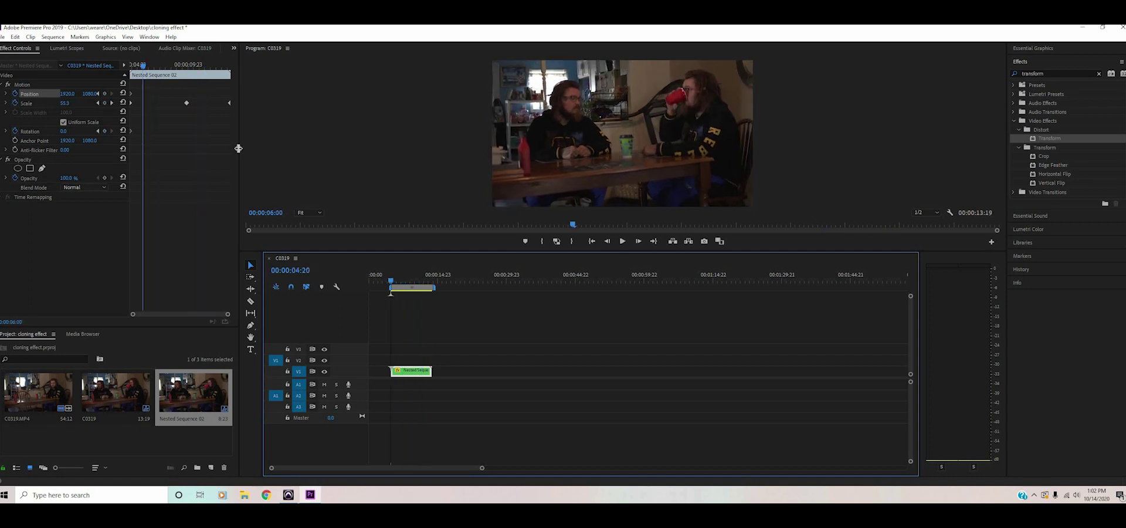
# Apply Ease In temporal interpolation to all the nested clip's scale keyframes
pyautogui.moveTo(229, 90)
pyautogui.mouseDown()
pyautogui.moveTo(163, 110)
pyautogui.moveTo(234, 104)
pyautogui.mouseUp()
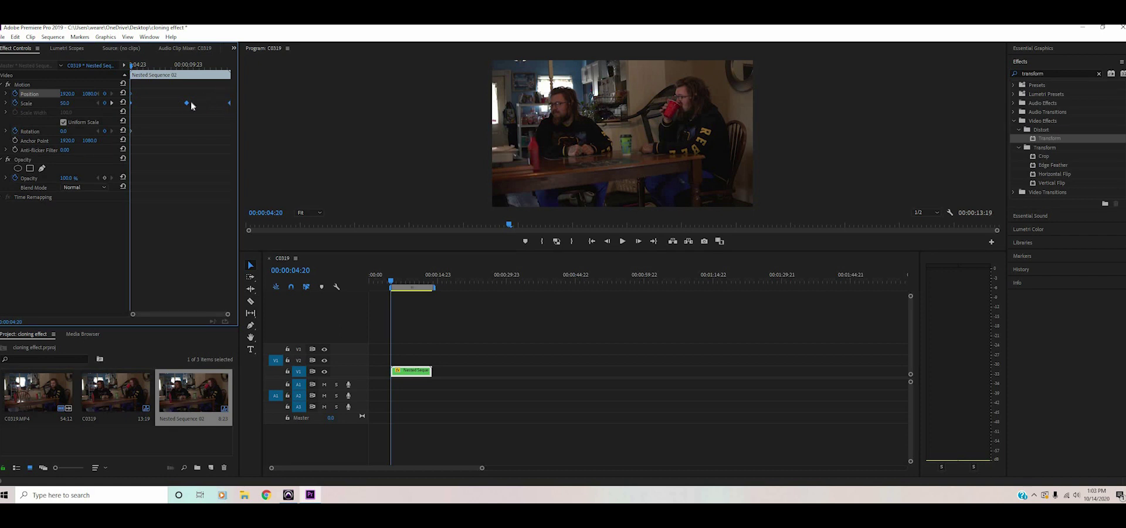
pyautogui.rightClick(187, 104)
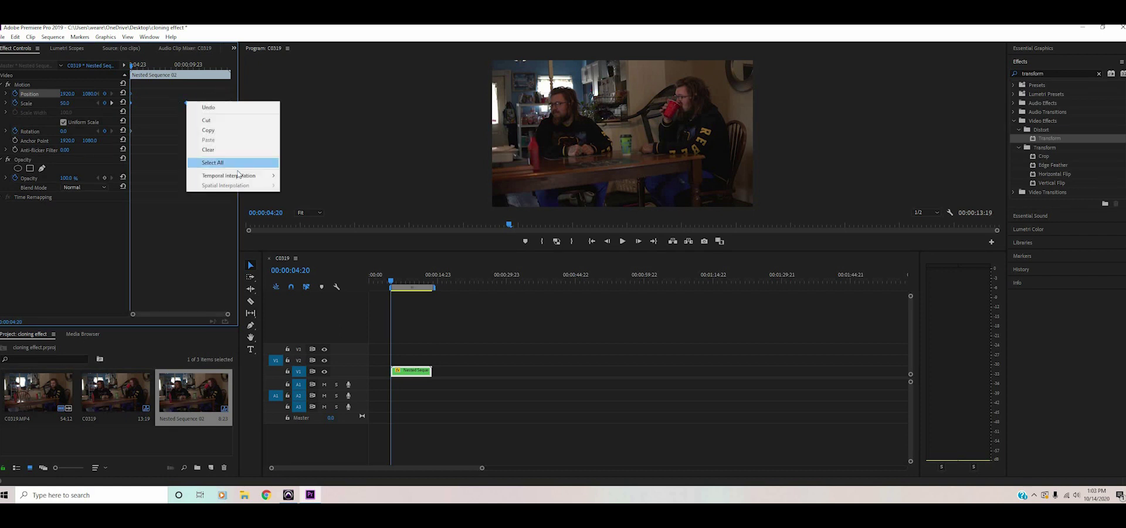
pyautogui.moveTo(234, 178)
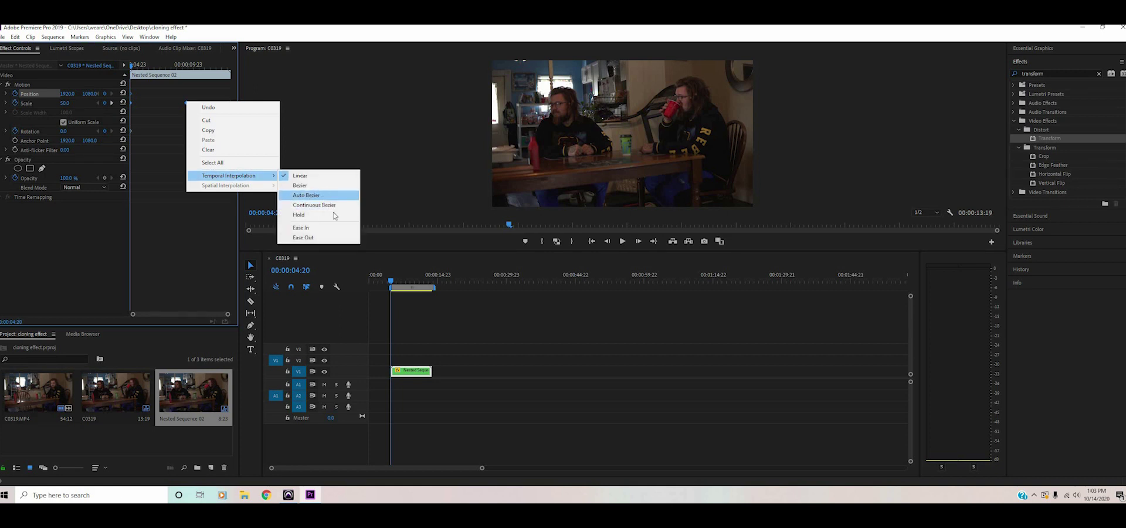
pyautogui.click(320, 229)
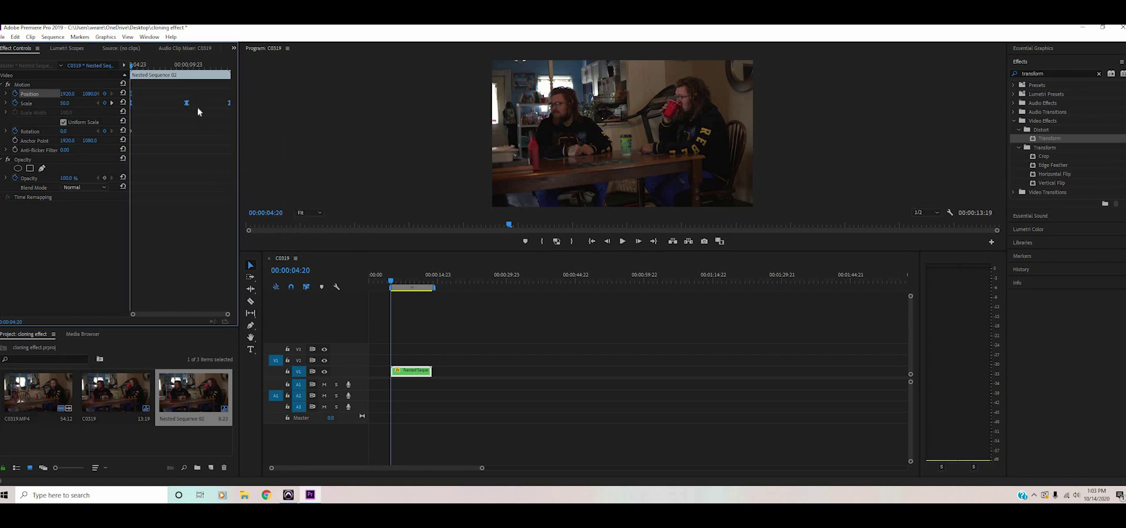
pyautogui.moveTo(252, 176)
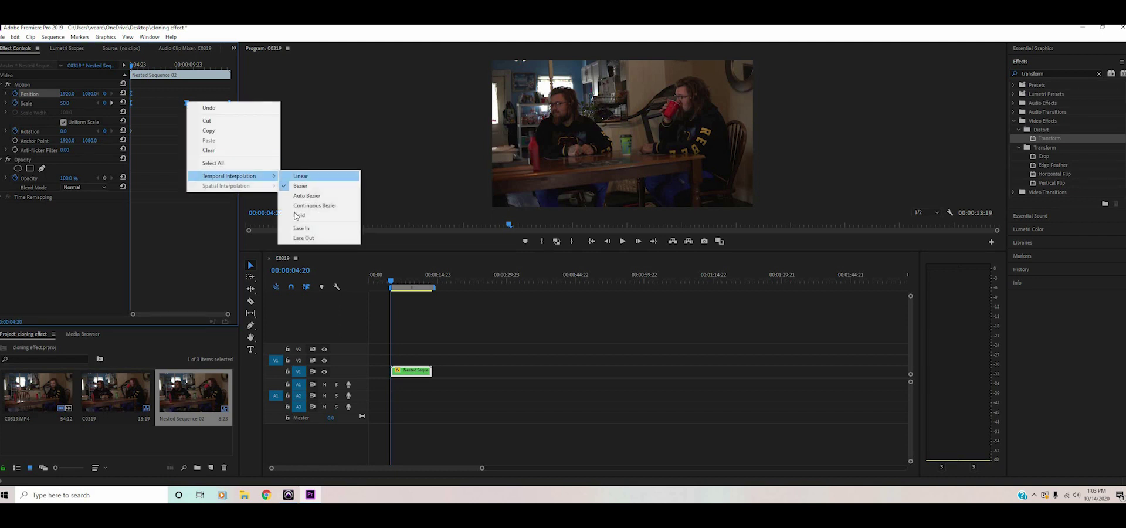
pyautogui.click(384, 230)
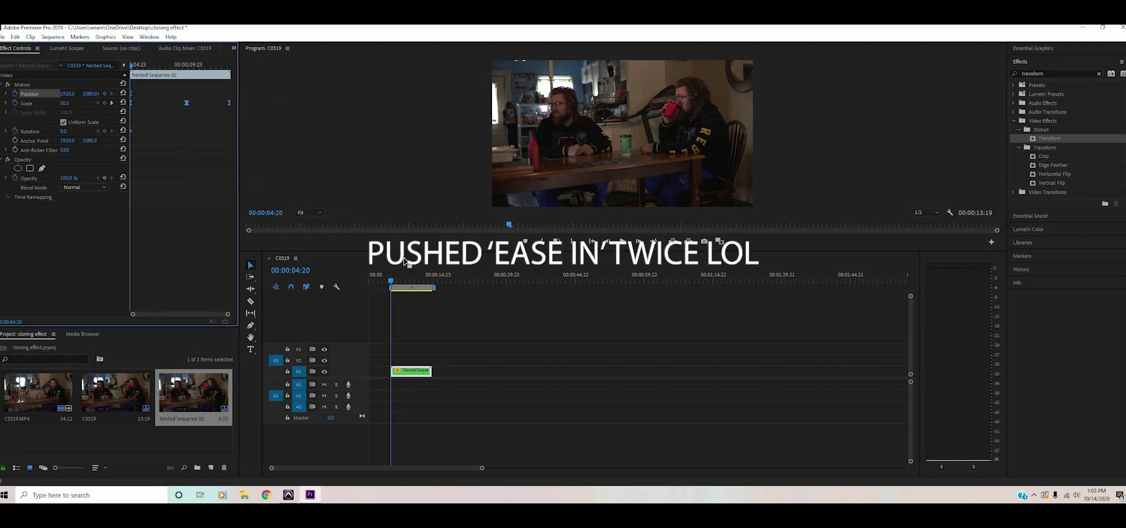